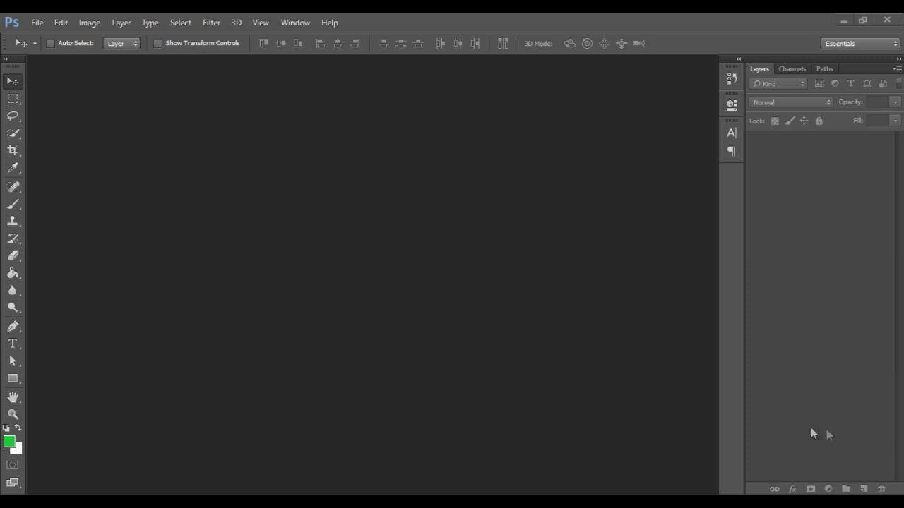
# Create a new document 640 pixels wide and 1136 pixels high
pyautogui.click(34, 25)
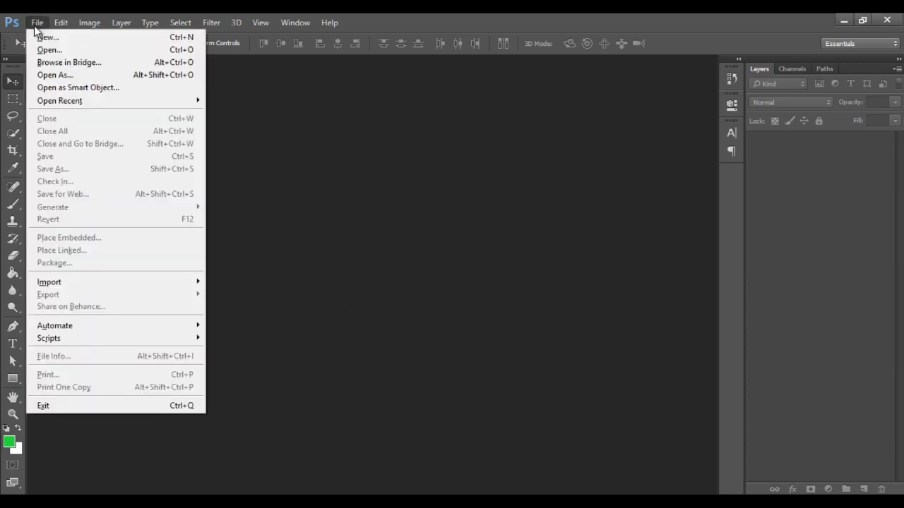
pyautogui.click(46, 39)
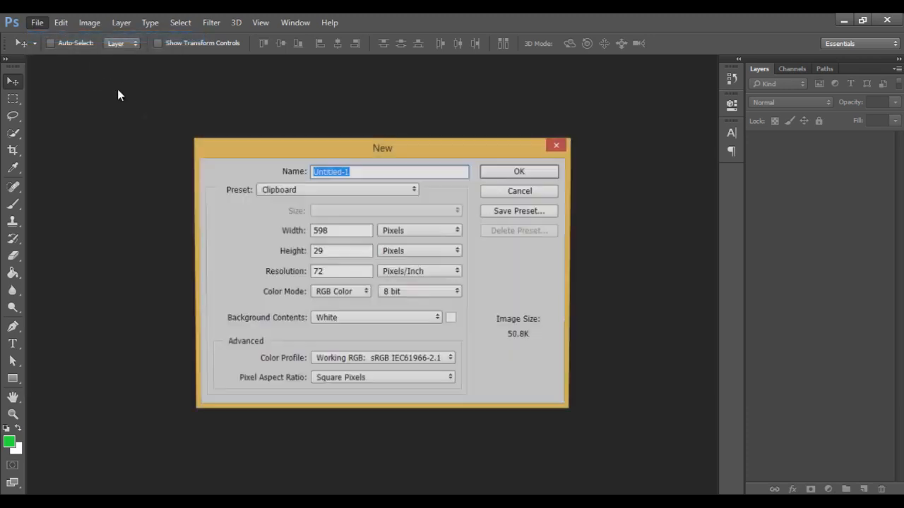
pyautogui.doubleClick(347, 233)
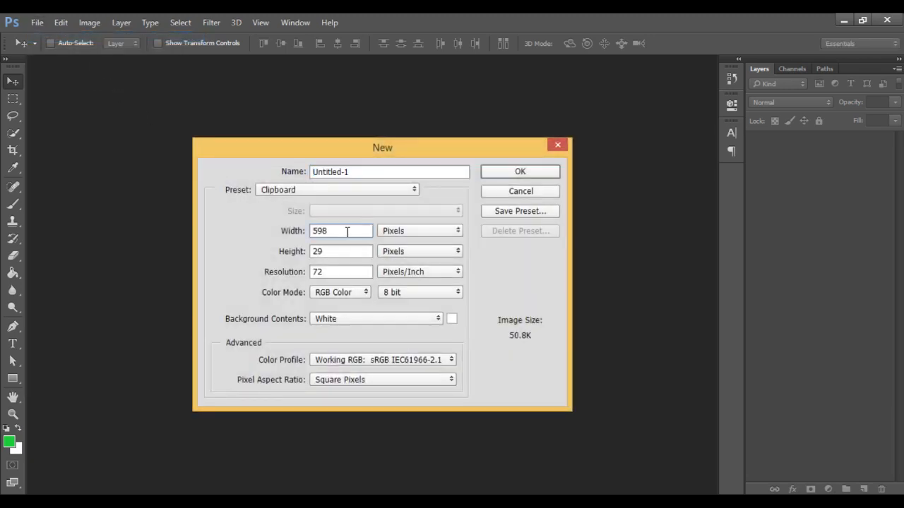
pyautogui.write('640')
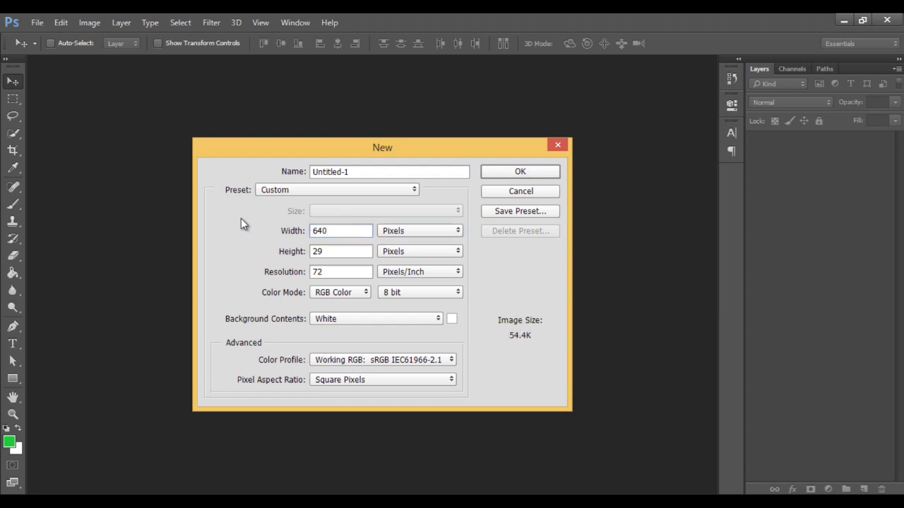
pyautogui.press('Tab')
pyautogui.write('1136')
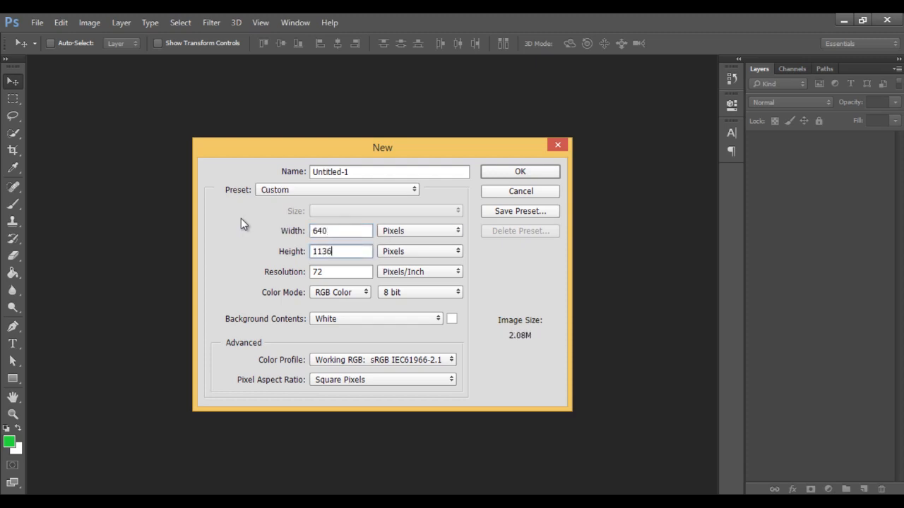
pyautogui.click(343, 323)
pyautogui.click(342, 325)
pyautogui.moveTo(374, 173); pyautogui.dragTo(274, 177)
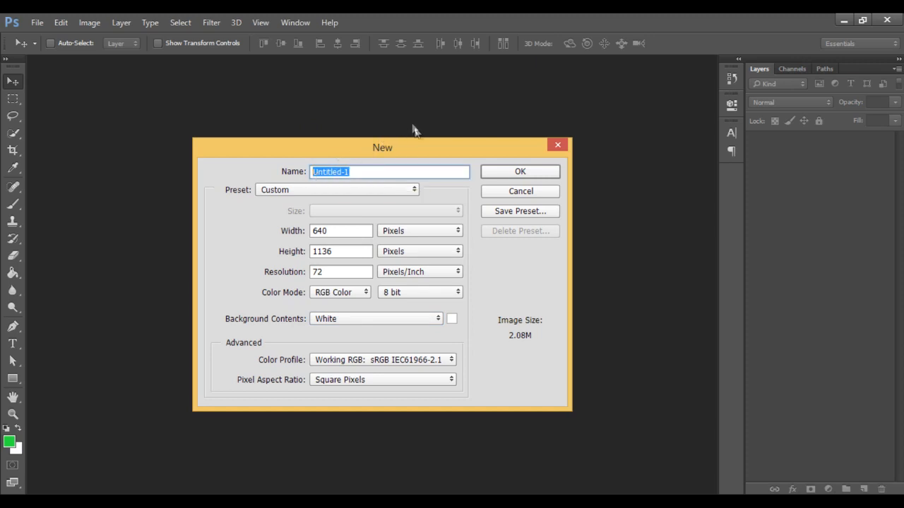
pyautogui.click(504, 173)
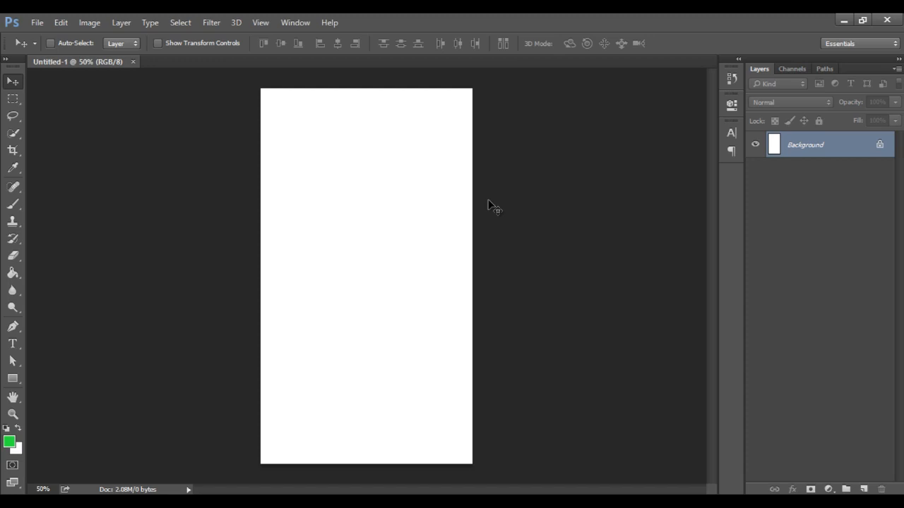
# Draw a rectangle shape about 538 × 114 px across the middle of the canvas with the Rectangle Tool
pyautogui.click(13, 380)
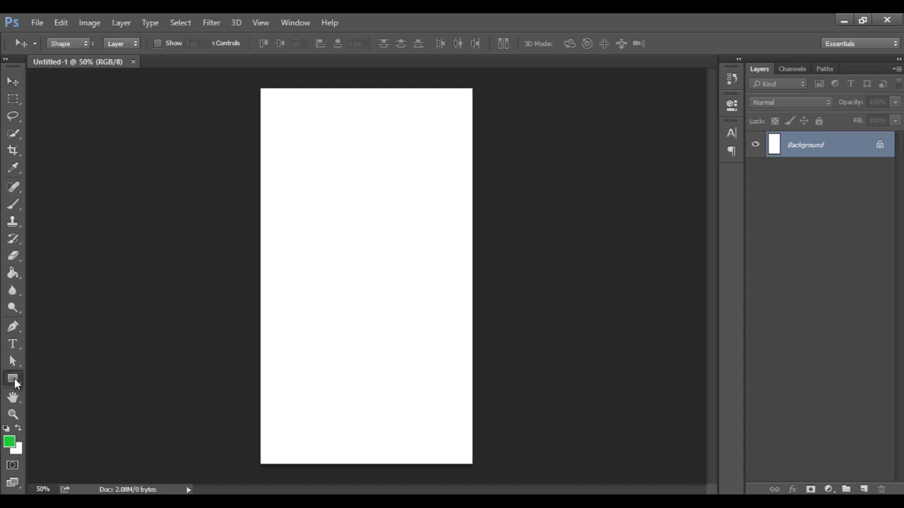
pyautogui.click(14, 382)
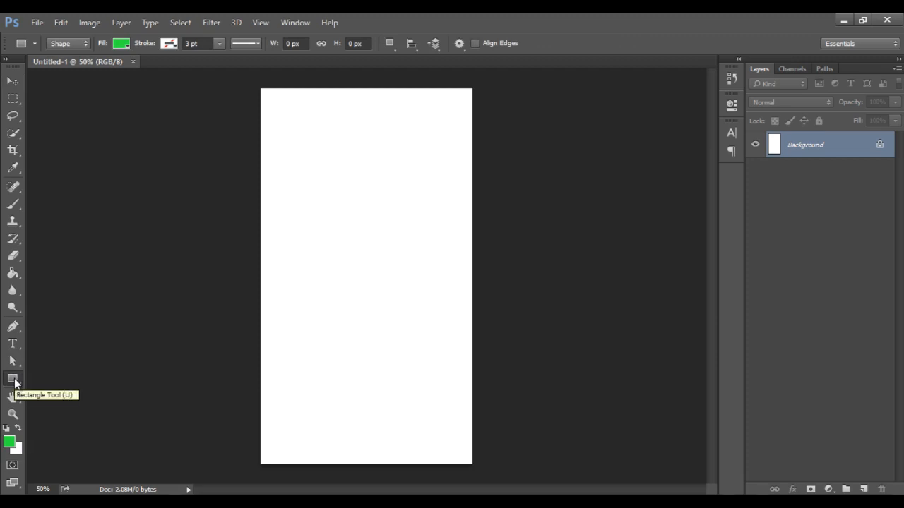
pyautogui.click(15, 383)
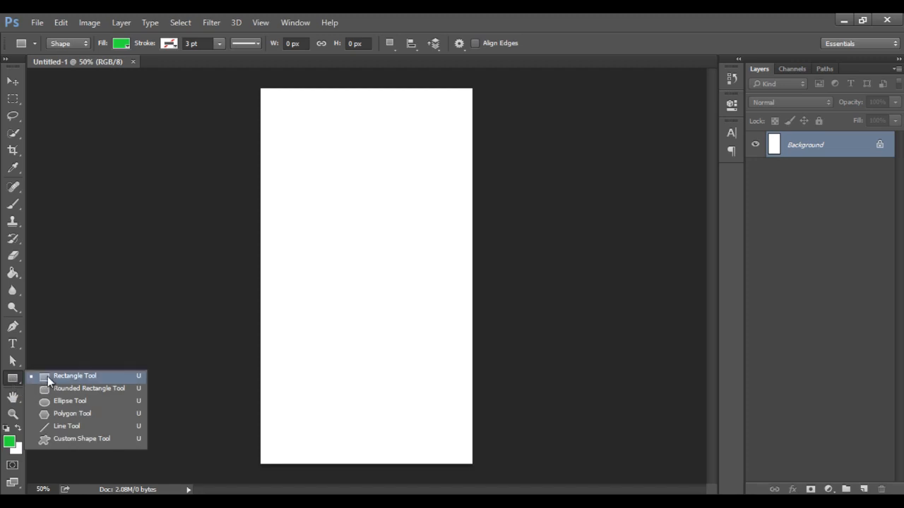
pyautogui.click(47, 377)
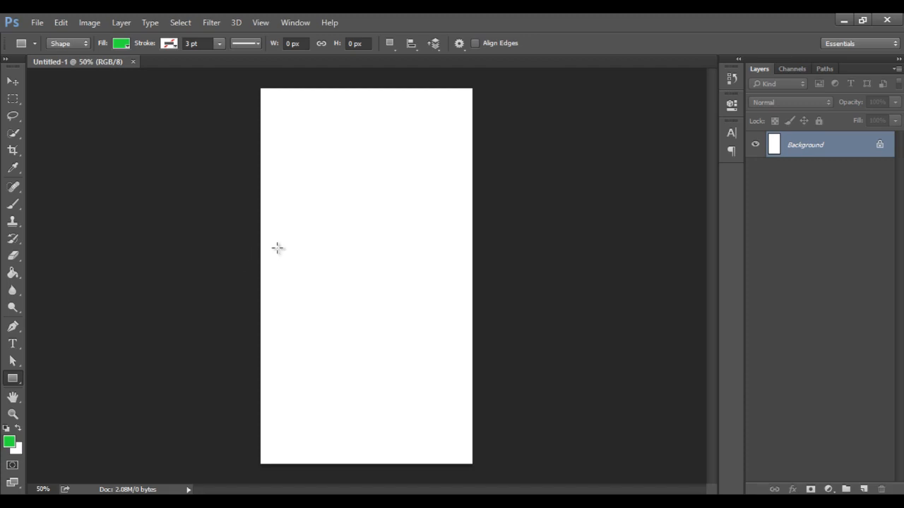
pyautogui.moveTo(275, 247); pyautogui.dragTo(453, 285)
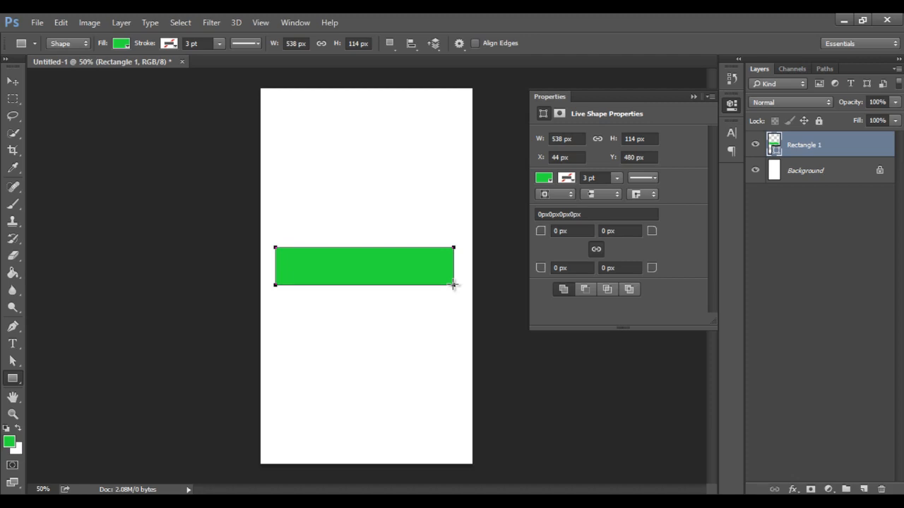
# Change the rectangle's fill color to light blue 2bcfe3 and close the properties panel
pyautogui.click(548, 179)
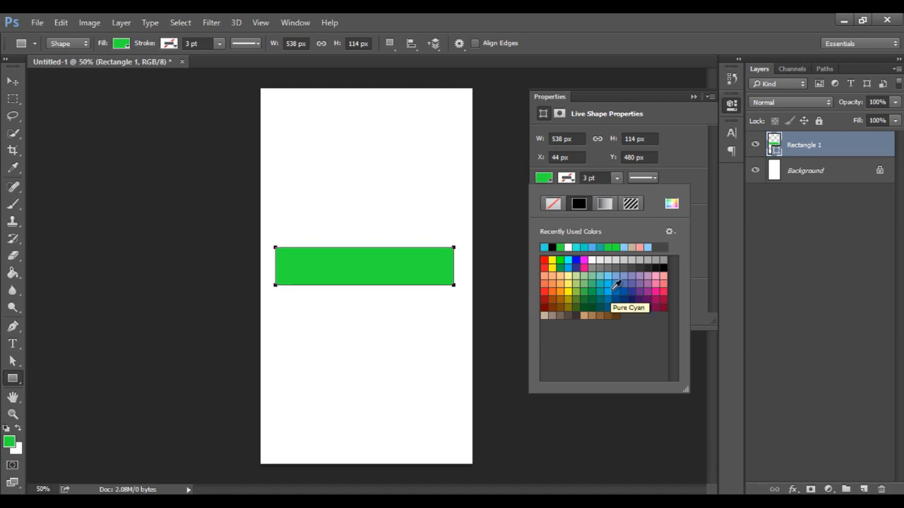
pyautogui.click(672, 204)
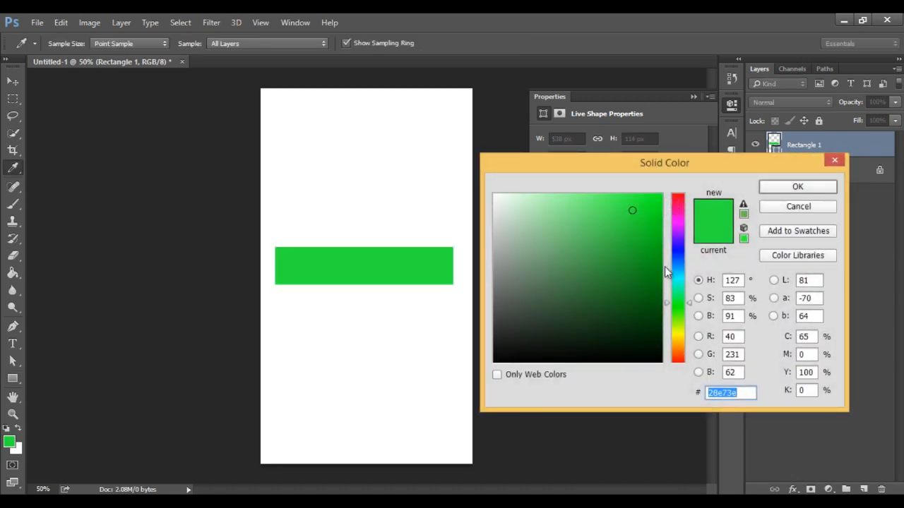
pyautogui.moveTo(678, 287); pyautogui.dragTo(678, 275)
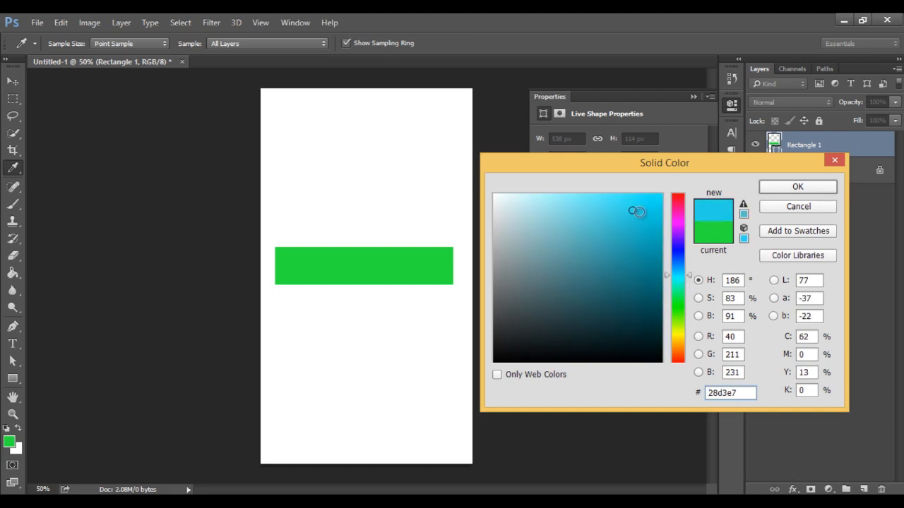
pyautogui.click(635, 209)
pyautogui.moveTo(635, 209); pyautogui.dragTo(631, 213)
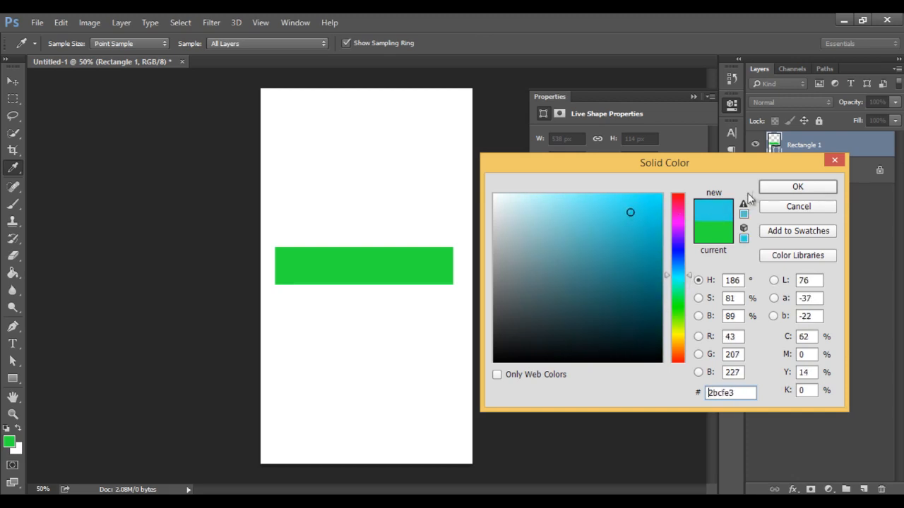
pyautogui.click(784, 187)
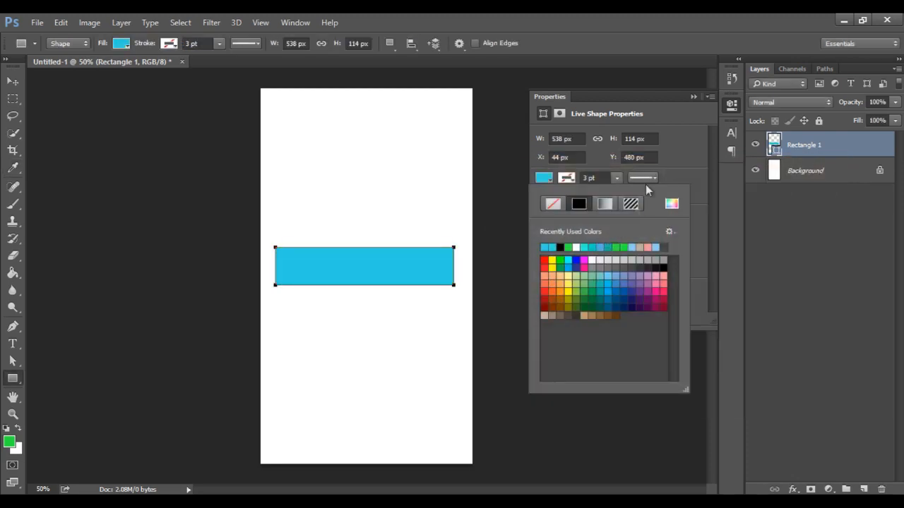
pyautogui.click(691, 97)
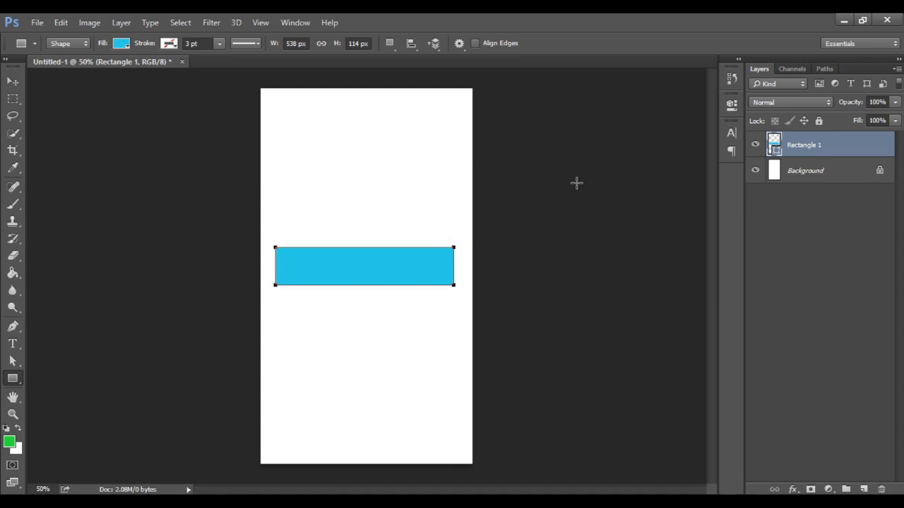
# Add a text layer reading Login just above the rectangle with the Type tool
pyautogui.click(13, 345)
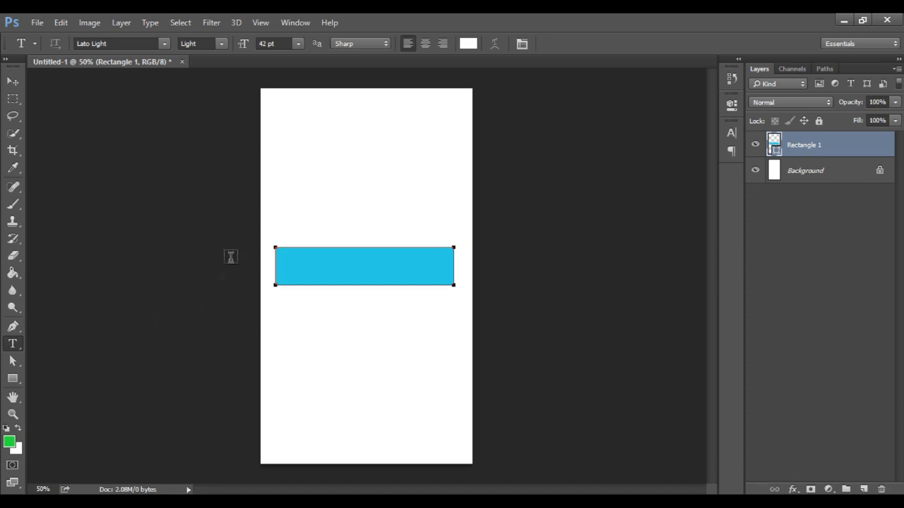
pyautogui.click(281, 237)
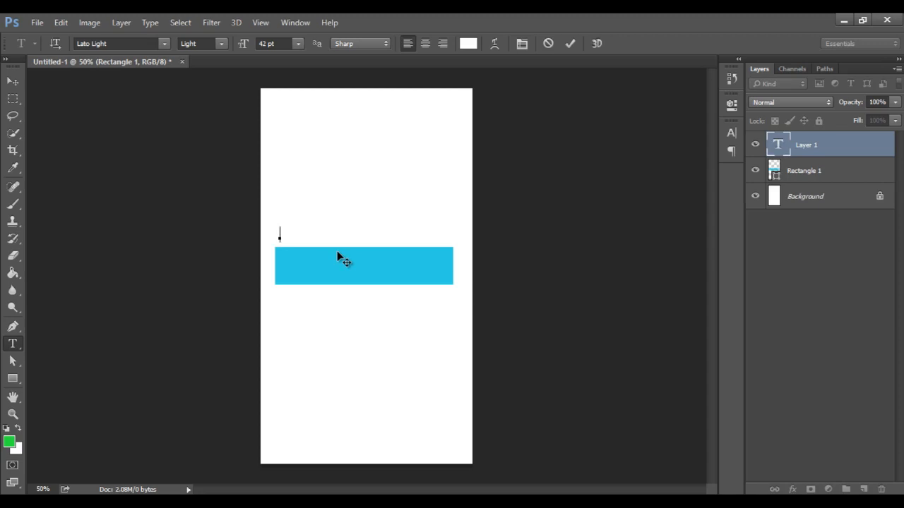
pyautogui.write('Login')
# Select all the text and examine its font family, style, size, alignment and color options
pyautogui.press('ctrl')
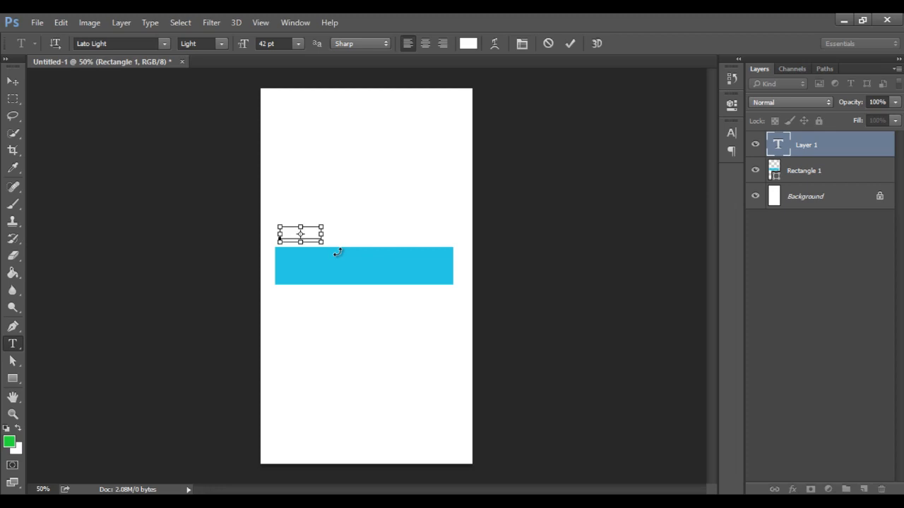
pyautogui.hotkey('ctrl', 'a')
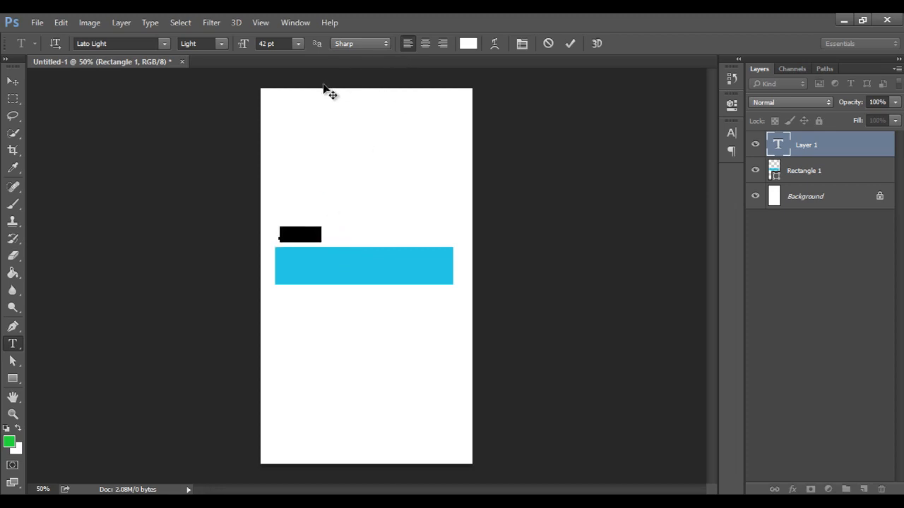
pyautogui.click(165, 43)
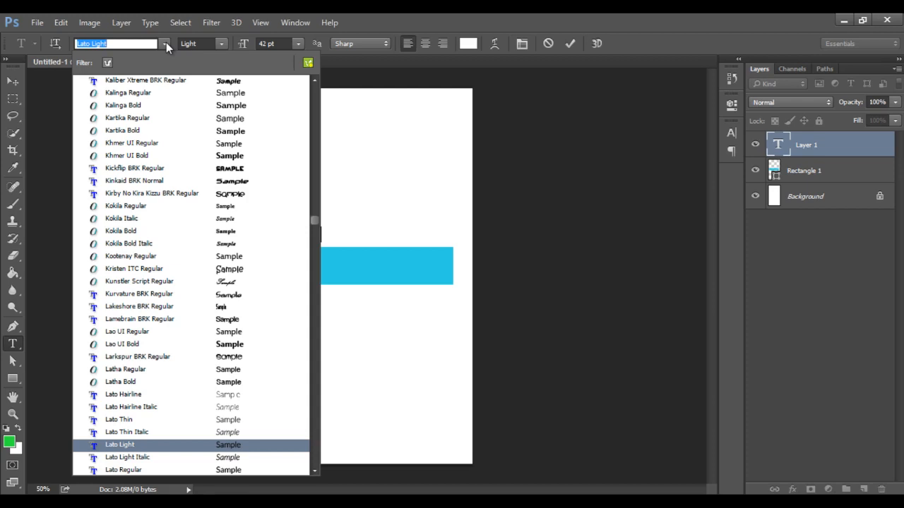
pyautogui.click(166, 43)
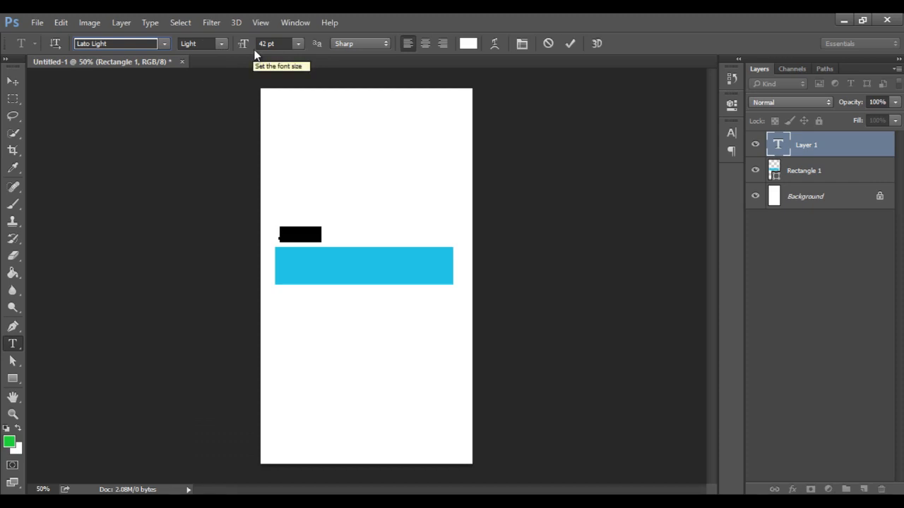
pyautogui.click(222, 44)
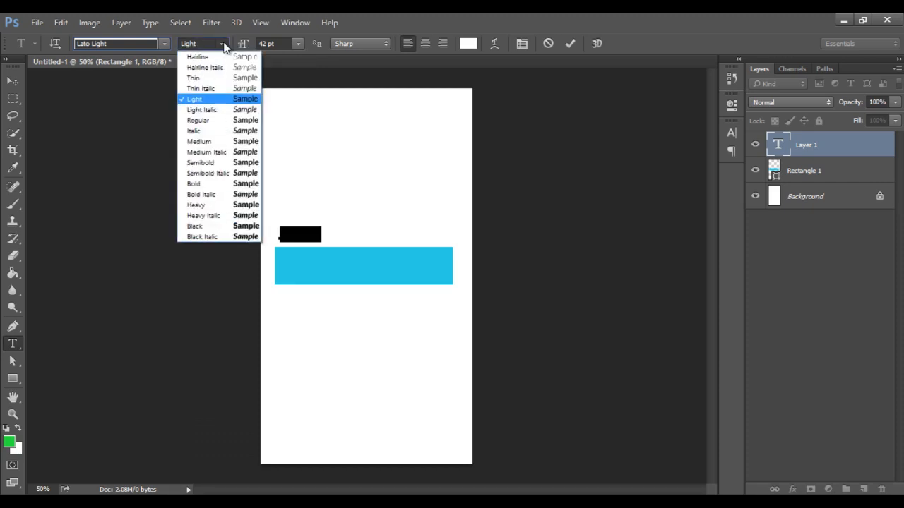
pyautogui.click(225, 44)
pyautogui.click(299, 44)
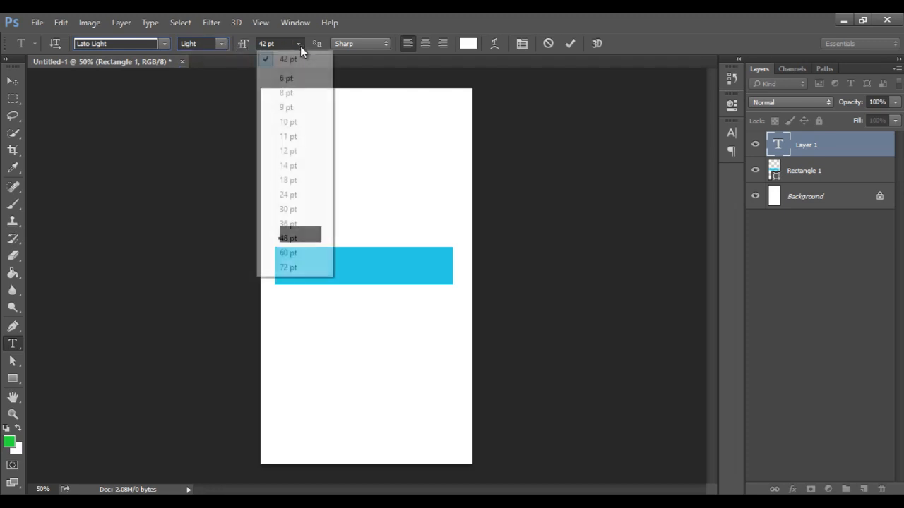
pyautogui.click(300, 46)
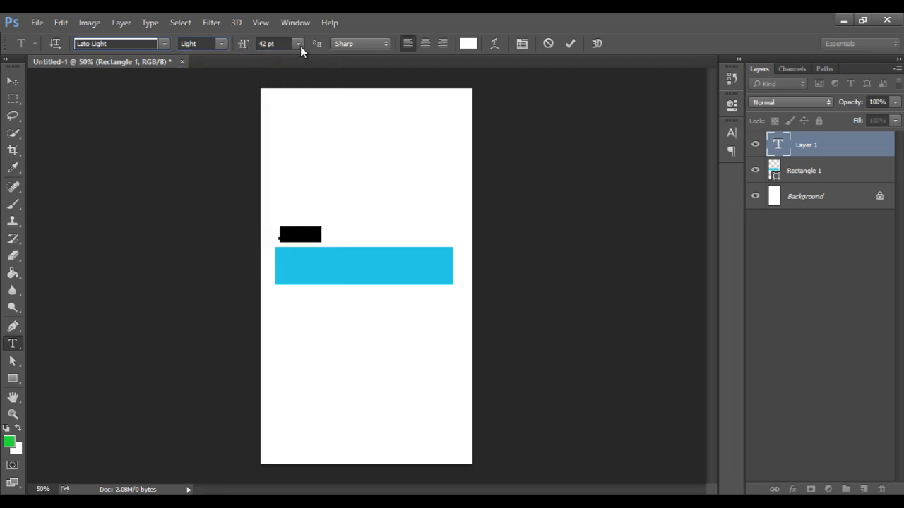
pyautogui.click(425, 44)
pyautogui.click(407, 43)
pyautogui.click(468, 43)
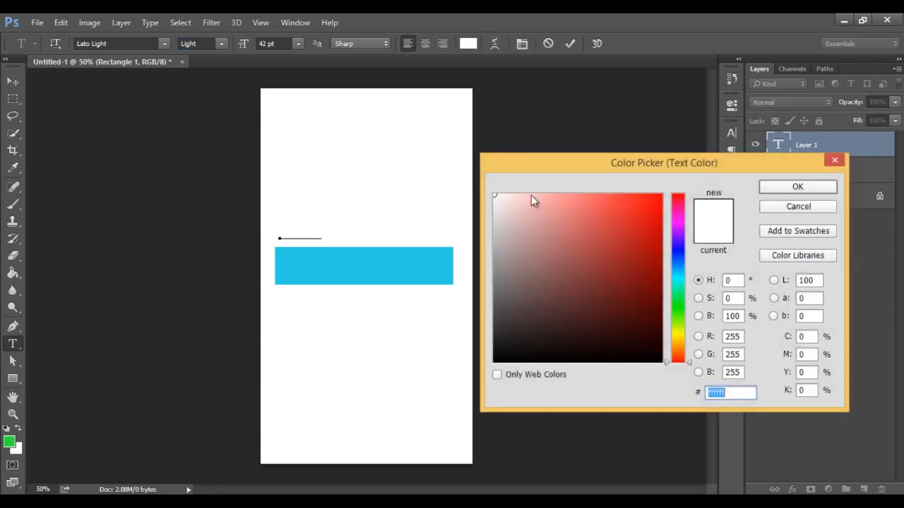
pyautogui.moveTo(534, 254); pyautogui.dragTo(468, 176)
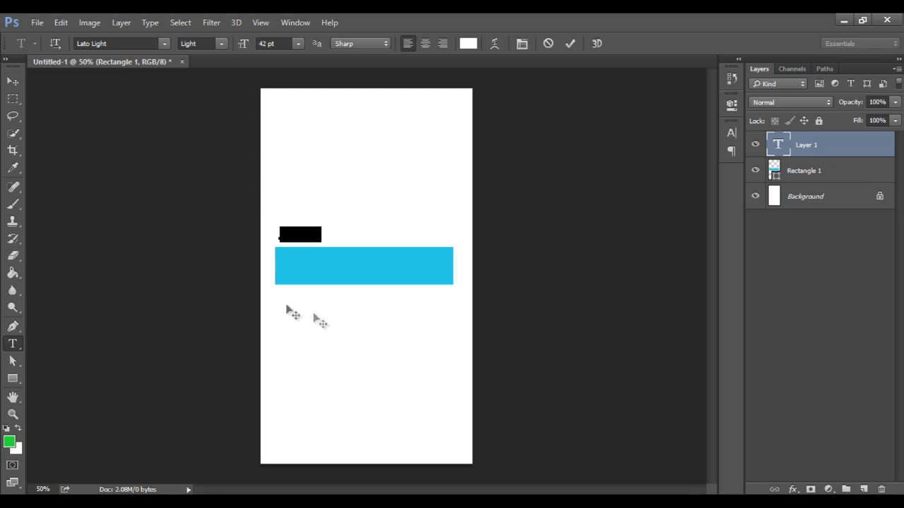
pyautogui.click(109, 44)
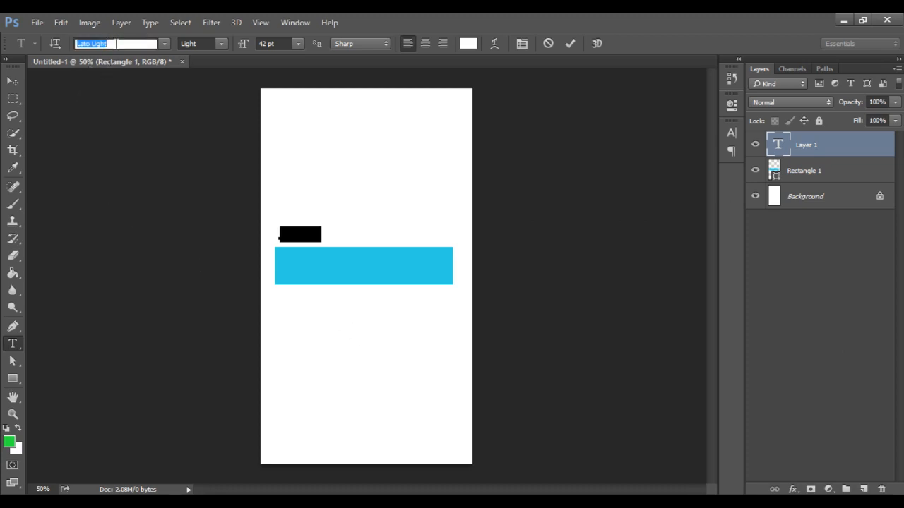
pyautogui.click(163, 44)
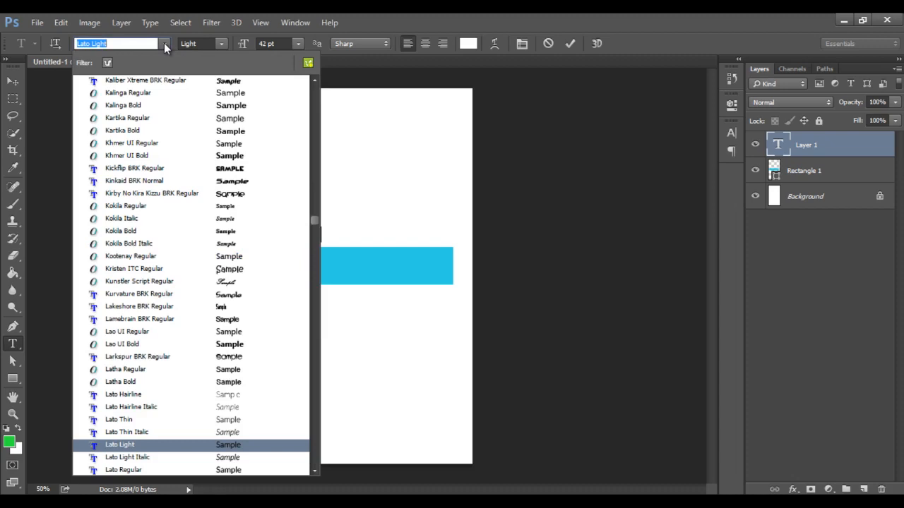
pyautogui.click(163, 44)
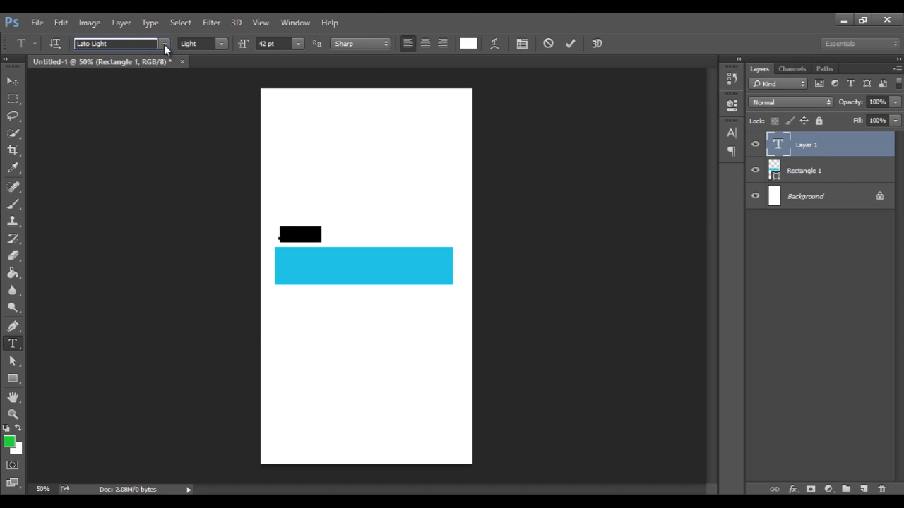
pyautogui.click(221, 44)
pyautogui.click(220, 40)
# Set the text color to e8c6c6 and commit the text
pyautogui.click(469, 43)
pyautogui.moveTo(519, 210); pyautogui.dragTo(454, 158)
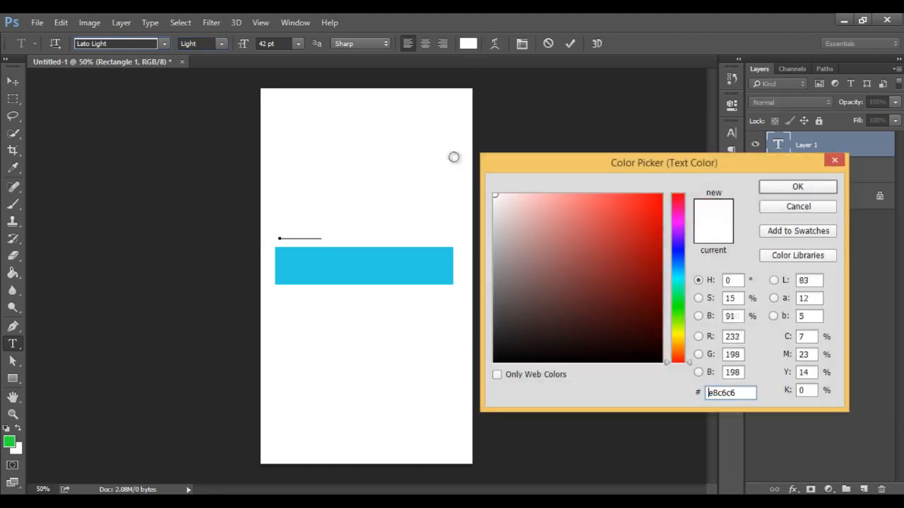
pyautogui.click(771, 186)
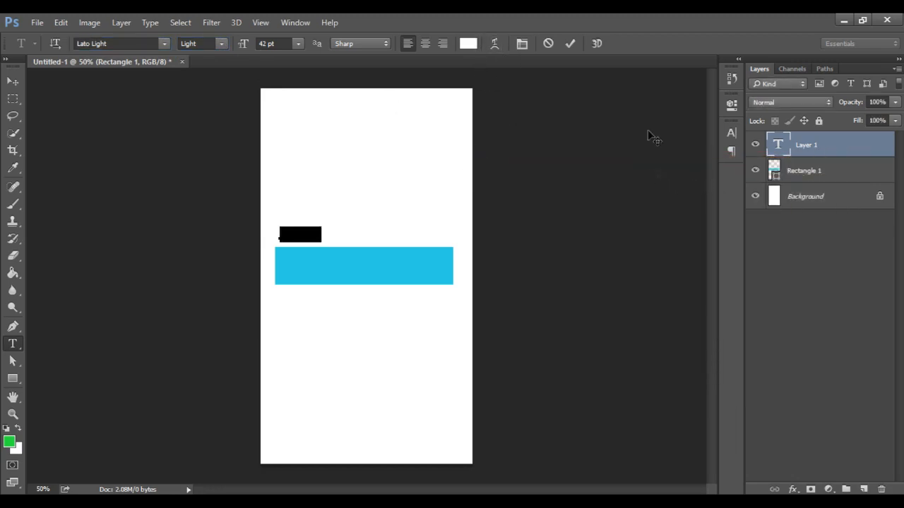
pyautogui.click(571, 46)
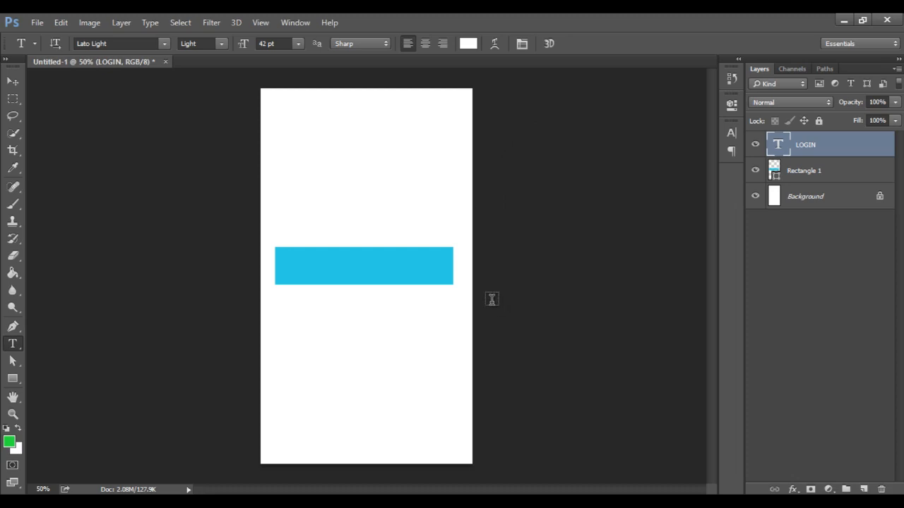
# Move the LOGIN text onto the blue rectangle
pyautogui.press('v')
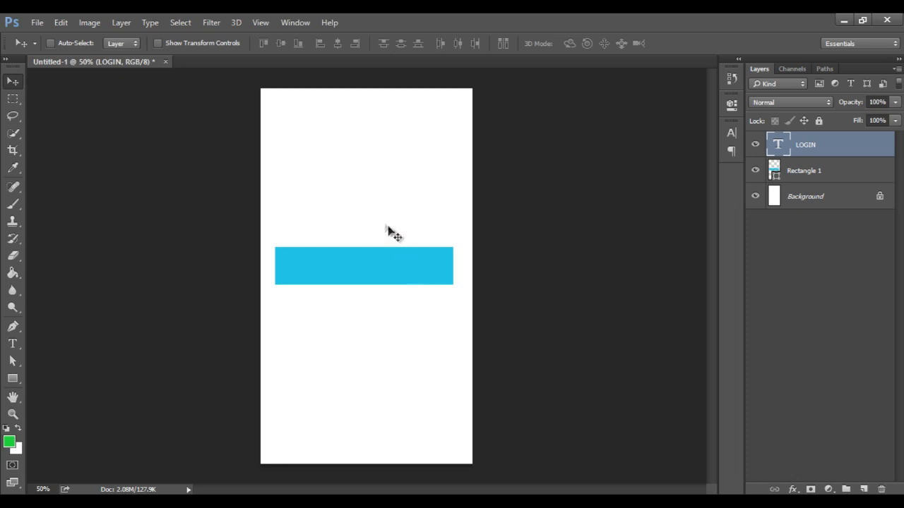
pyautogui.moveTo(324, 249); pyautogui.dragTo(381, 285)
# Select both the text and rectangle layers and align their horizontal centers
pyautogui.keyDown('shift'); pyautogui.click(841, 165); pyautogui.keyUp('shift')
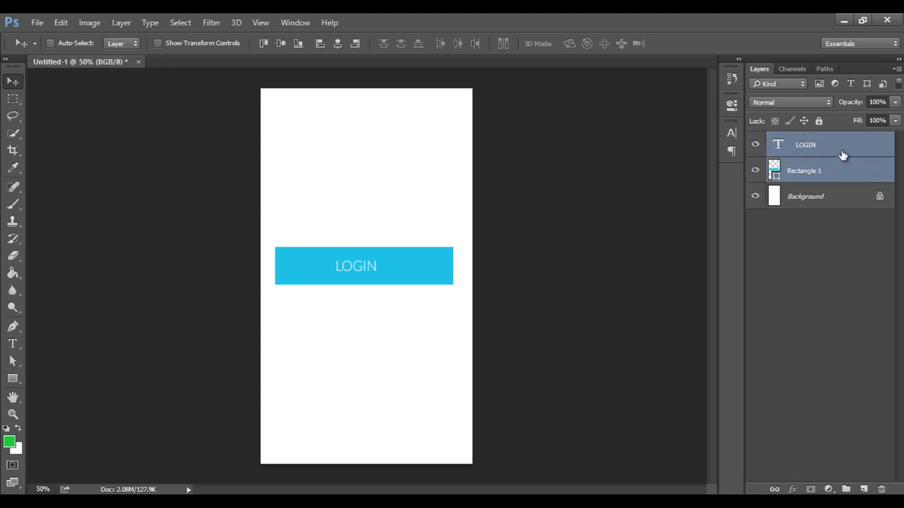
pyautogui.click(843, 170)
pyautogui.keyDown('shift'); pyautogui.click(843, 154); pyautogui.keyUp('shift')
pyautogui.click(338, 45)
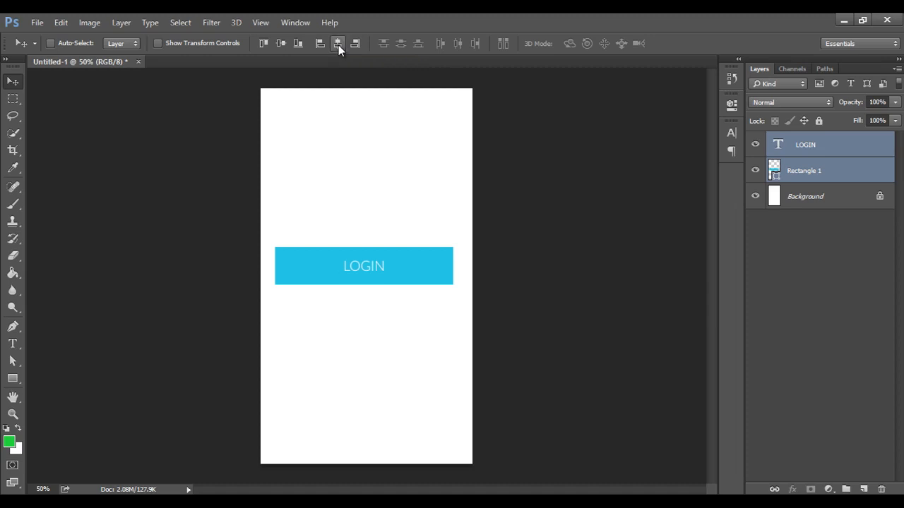